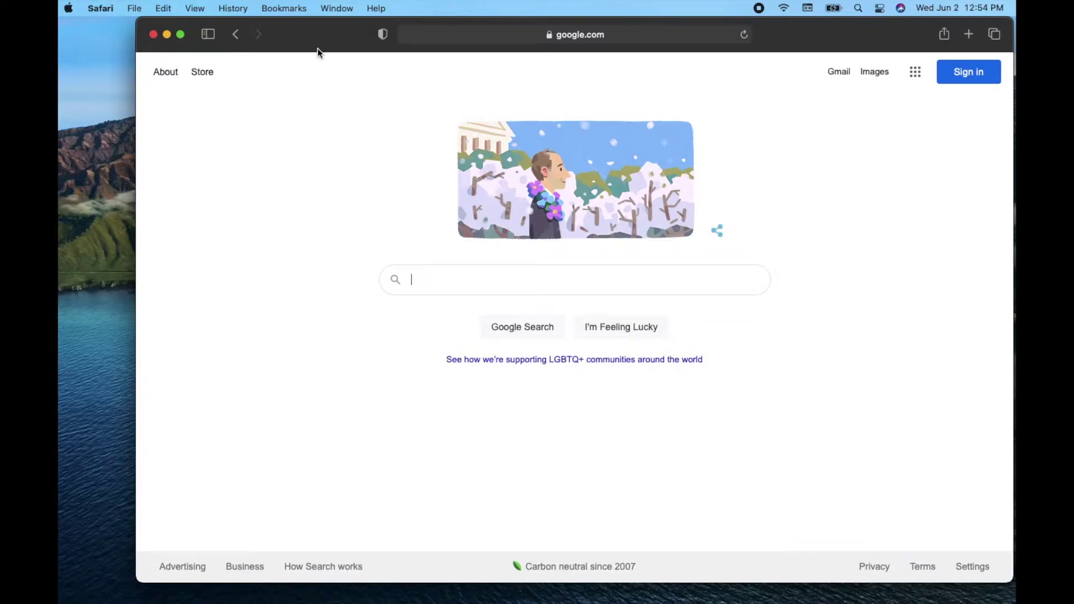
# Show the bookmarks sidebar and delete the Google bookmark from the Test folder.
pyautogui.click(208, 35)
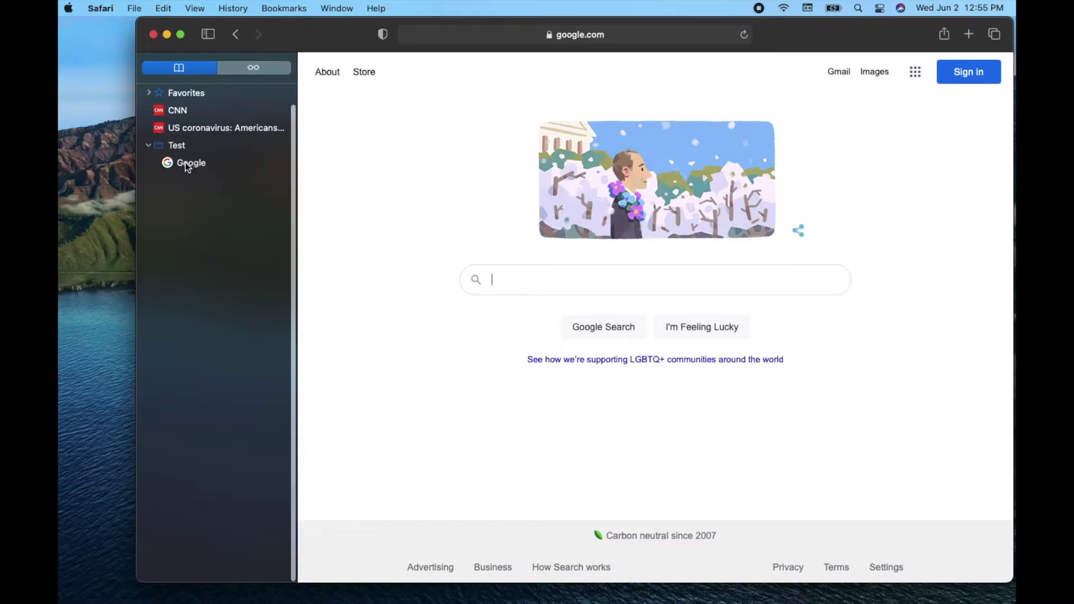
pyautogui.rightClick(185, 162)
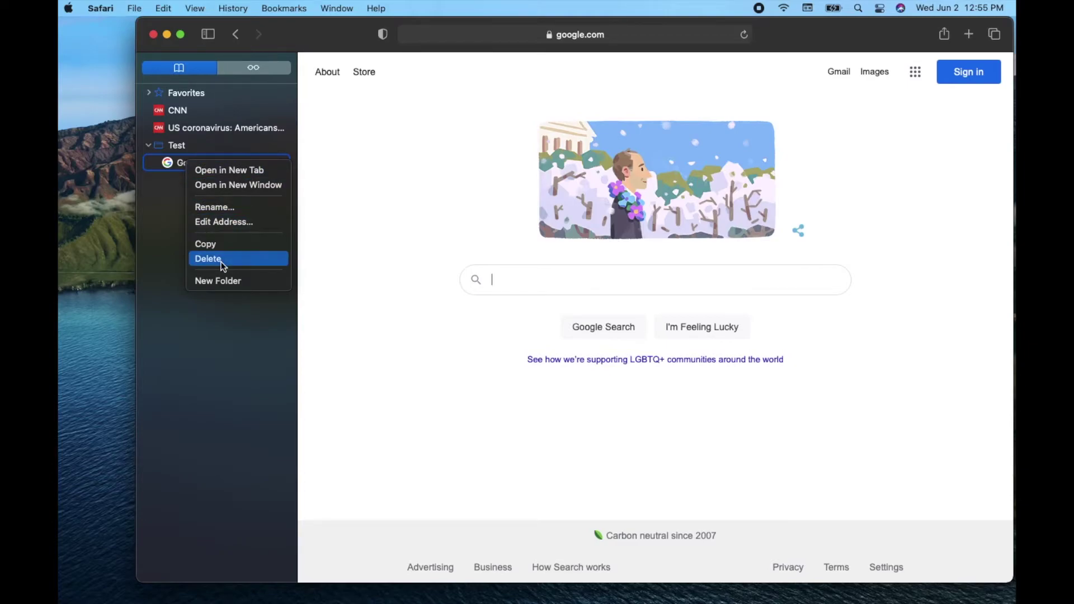
pyautogui.click(223, 265)
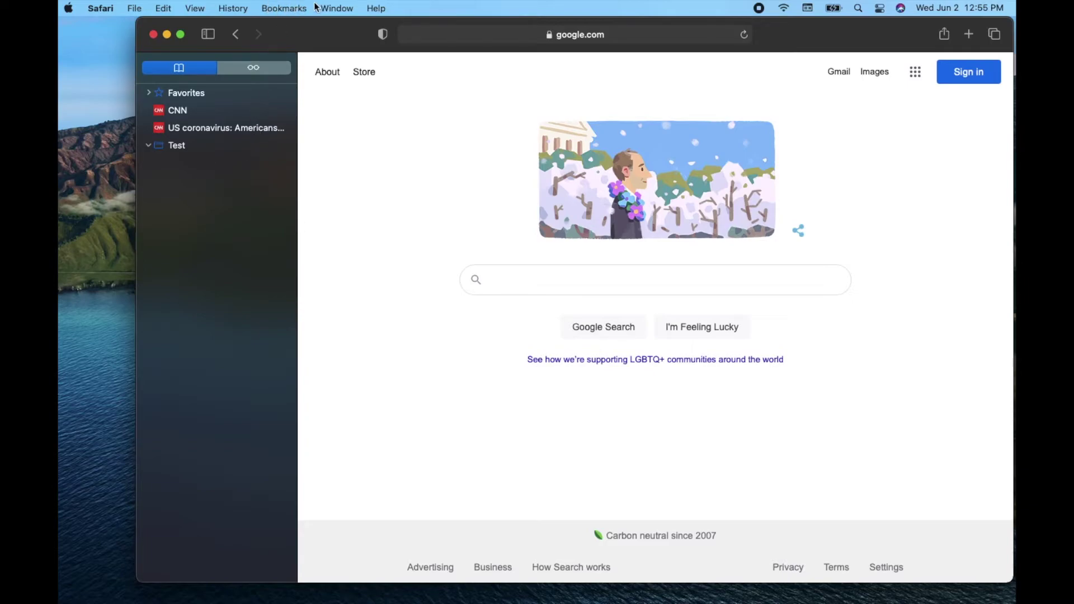
# Open Edit Bookmarks from the Bookmarks menu to list all bookmarks and addresses.
pyautogui.click(272, 10)
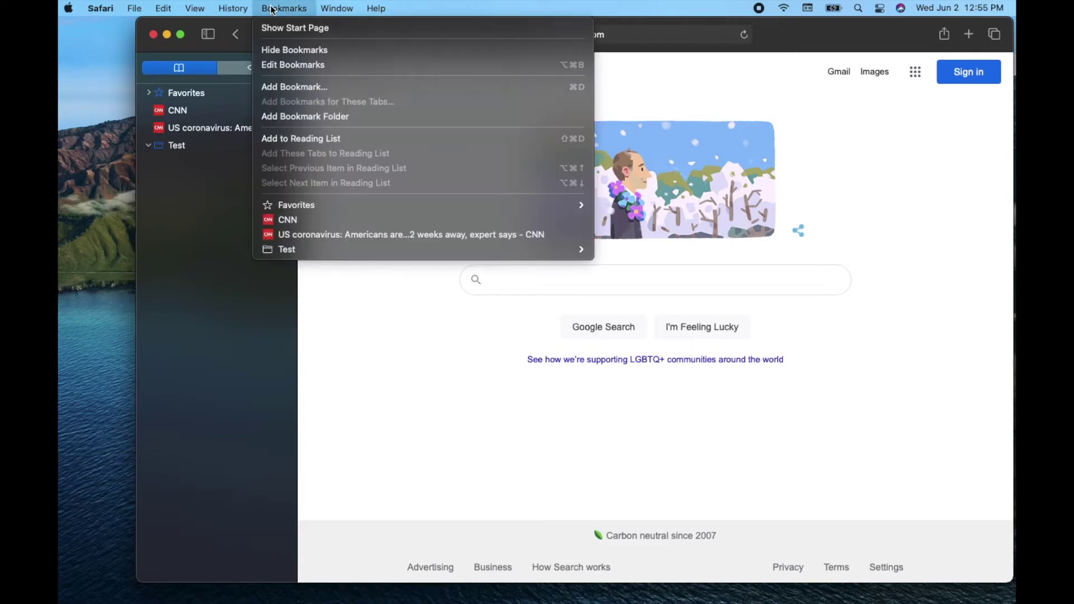
pyautogui.click(316, 68)
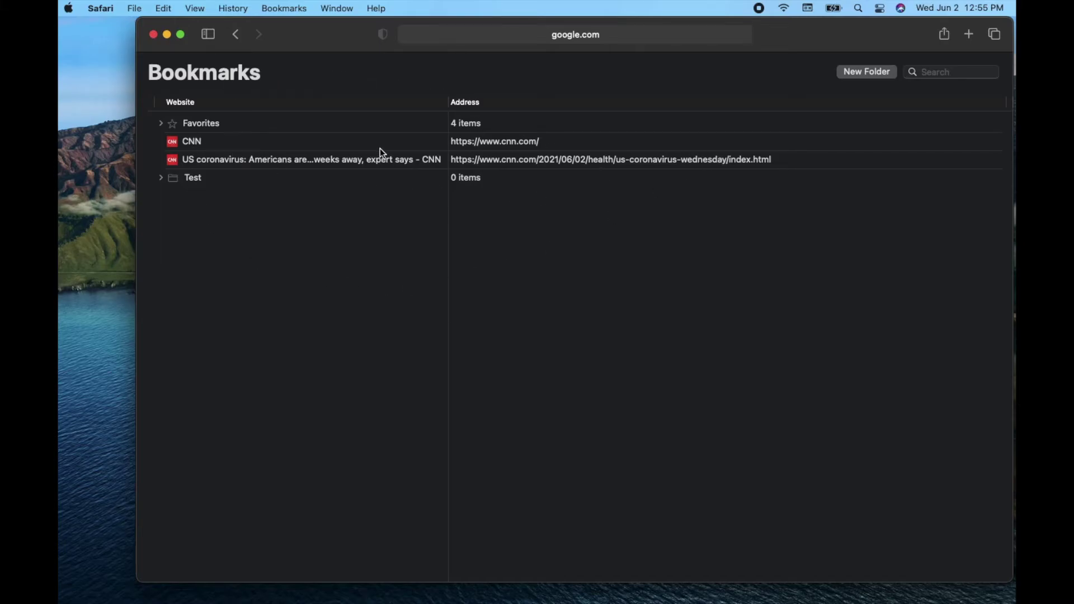
# Delete the US coronavirus article bookmark, then the empty Test folder.
pyautogui.click(199, 183)
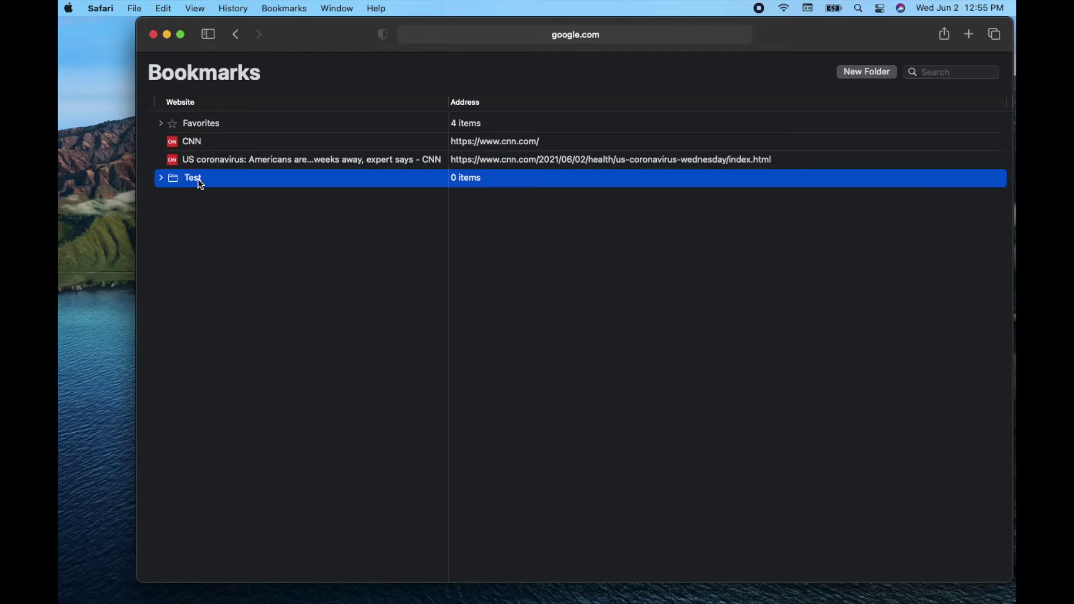
pyautogui.click(226, 160)
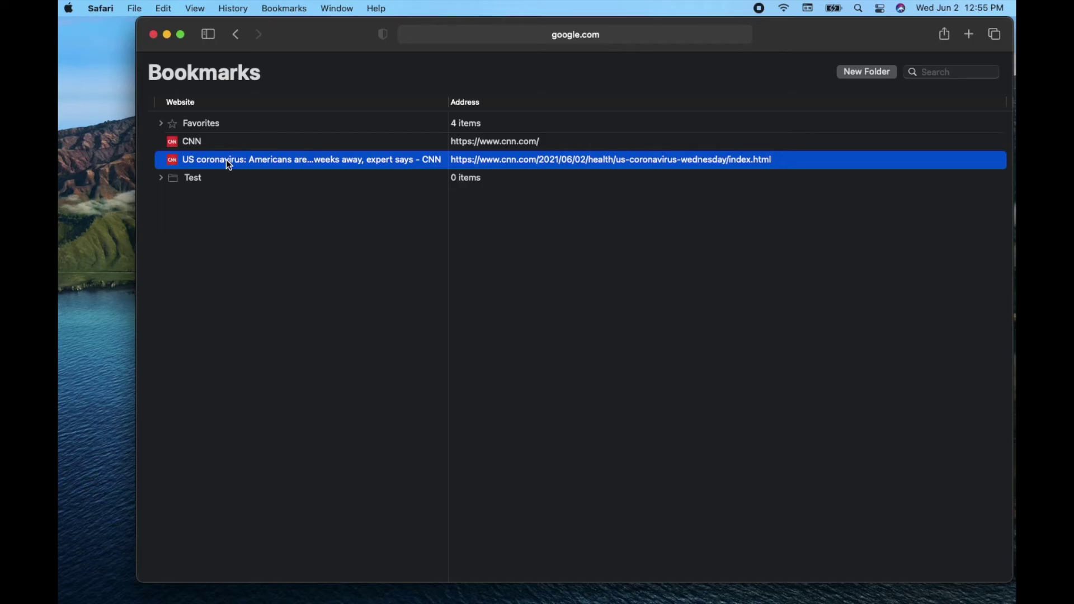
pyautogui.press('Delete')
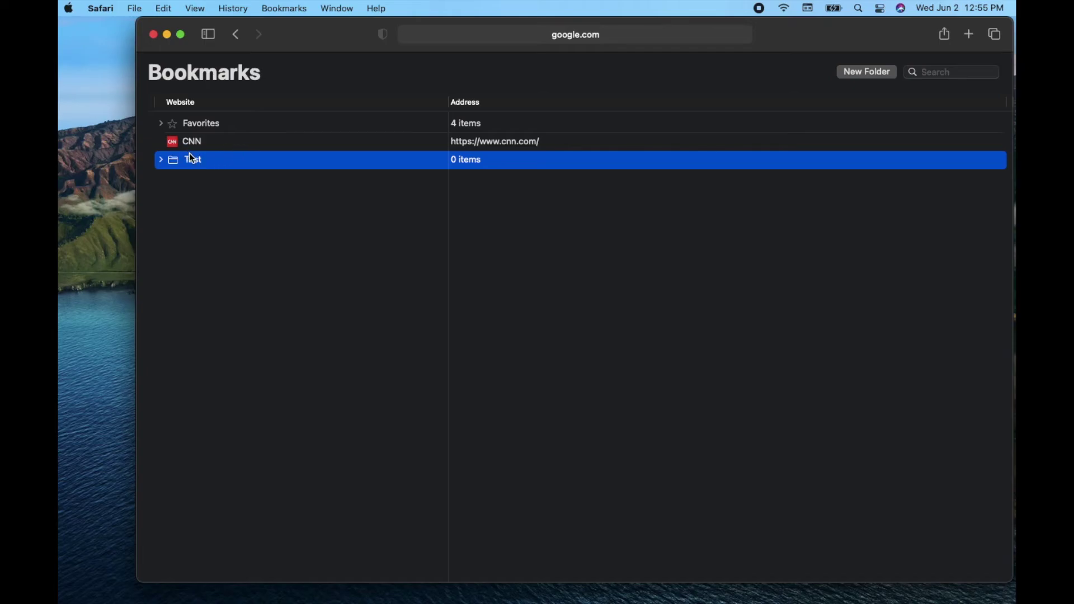
pyautogui.press('Delete')
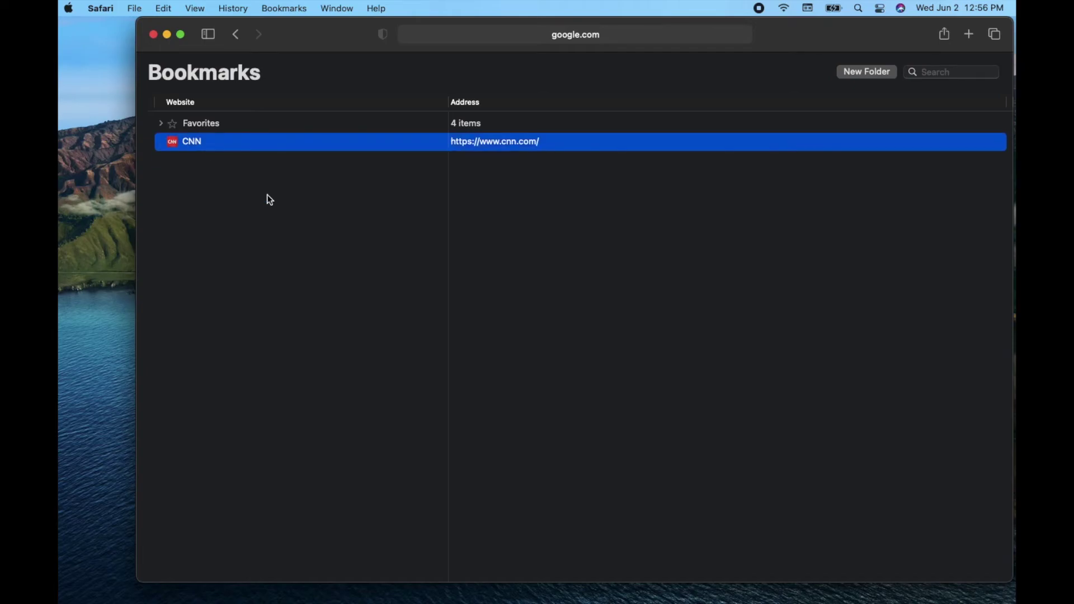